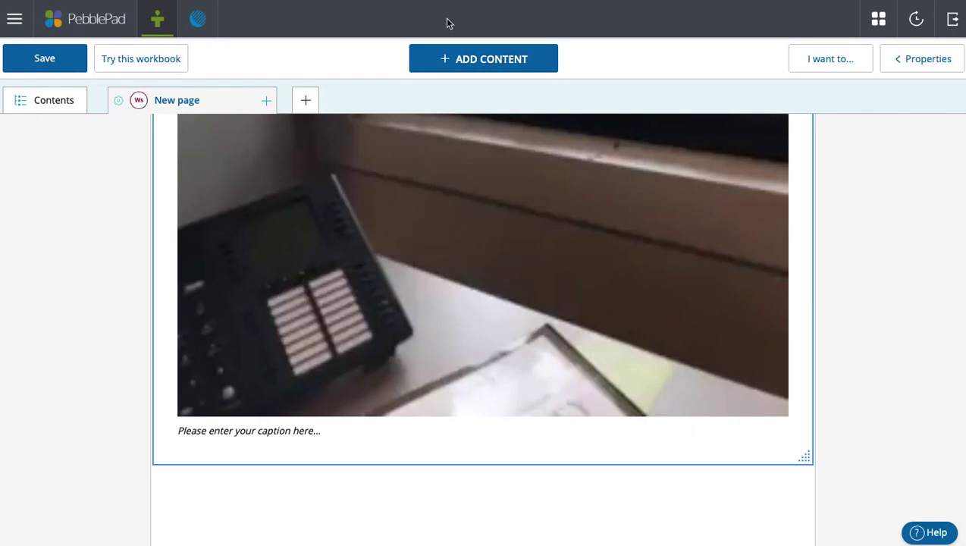
- Add a horizontal line divider directly below the video block
{"action": "left_click", "coordinate": [475, 61]}
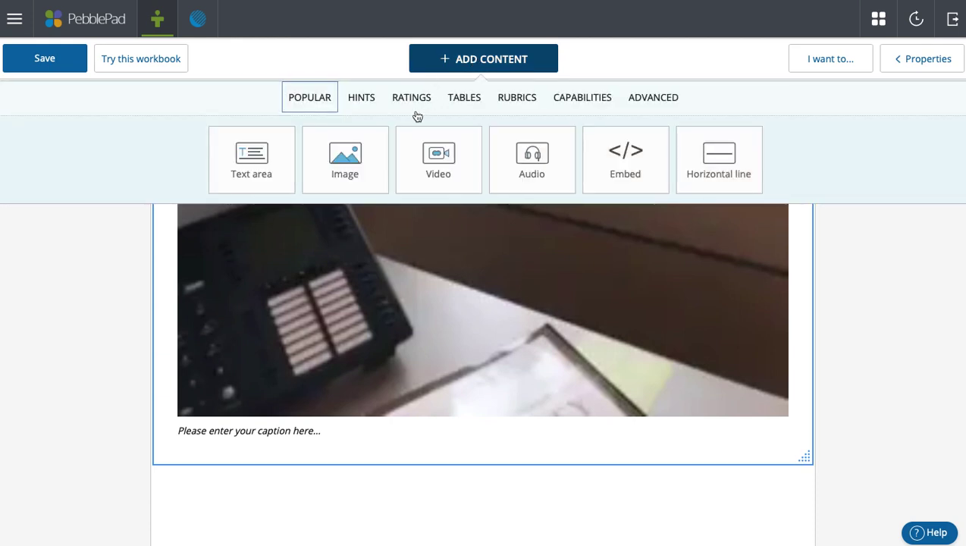
{"action": "key", "text": "Tab"}
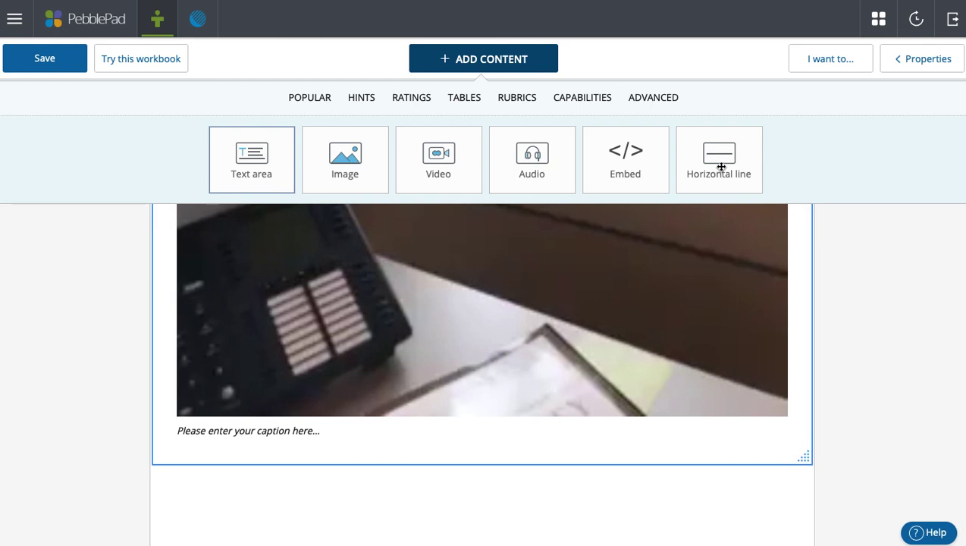
{"action": "left_click", "coordinate": [721, 167]}
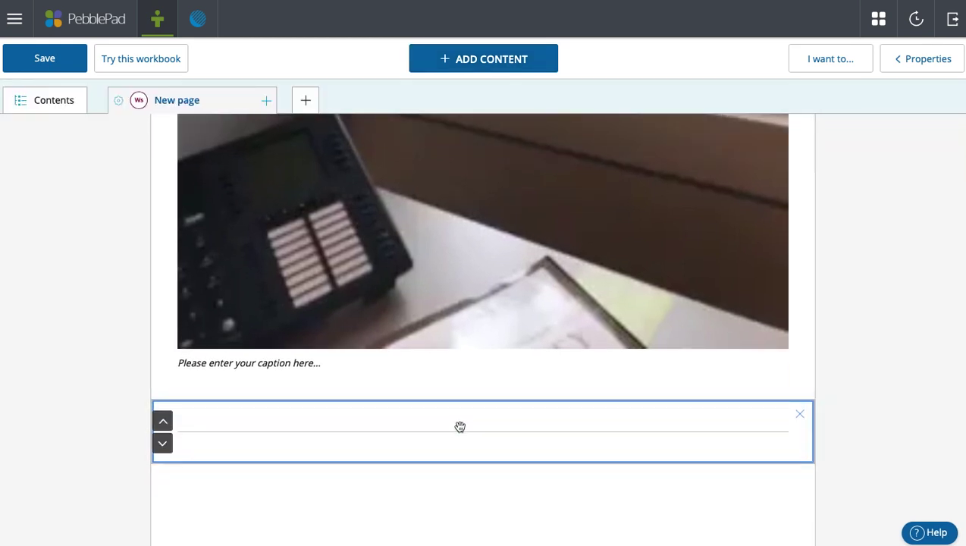
- Scroll down past the divider to the document and empty audio block
{"action": "scroll", "coordinate": [460, 426], "scroll_direction": "down", "scroll_amount": 2}
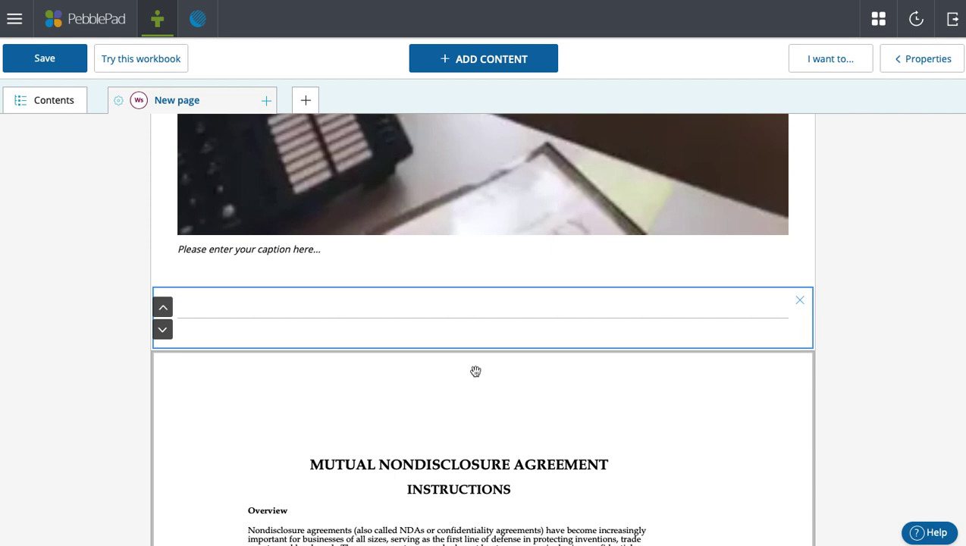
- Insert a Binary, then a Likert, then a Numeric rating block below the audio block
{"action": "left_click", "coordinate": [465, 59]}
{"action": "left_click", "coordinate": [415, 102]}
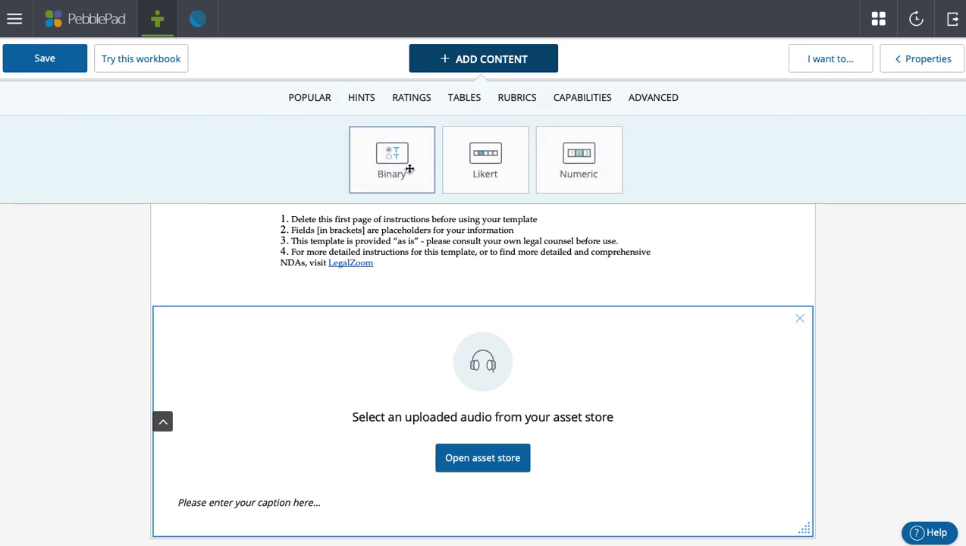
{"action": "left_click", "coordinate": [410, 165]}
{"action": "left_click", "coordinate": [468, 67]}
{"action": "left_click", "coordinate": [475, 156]}
{"action": "left_click", "coordinate": [483, 61]}
{"action": "left_click", "coordinate": [554, 148]}
{"action": "scroll", "coordinate": [608, 225], "scroll_direction": "up", "scroll_amount": 5}
{"action": "scroll", "coordinate": [613, 233], "scroll_direction": "down", "scroll_amount": 2}
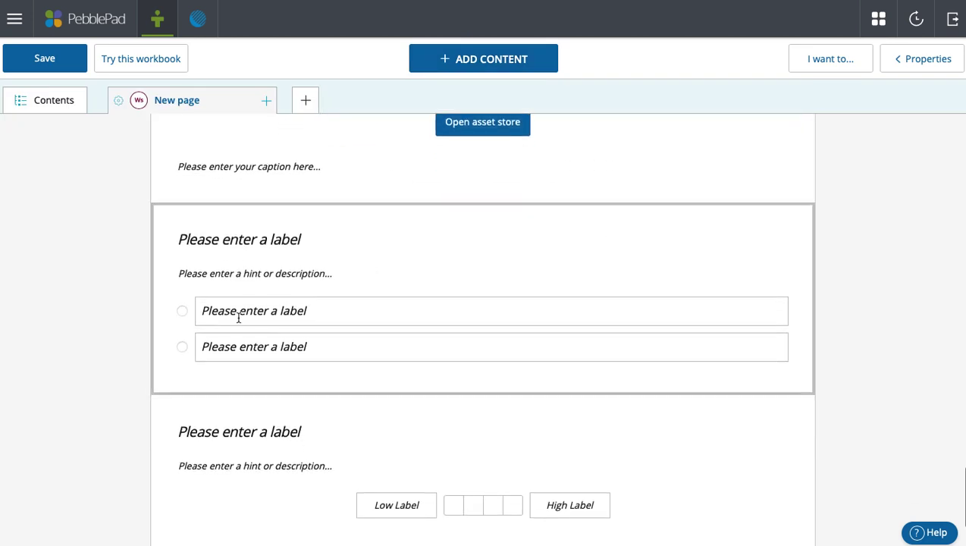
- Enter 'Favorite Ice Cream' as the Binary rating question's label
{"action": "left_click", "coordinate": [275, 240]}
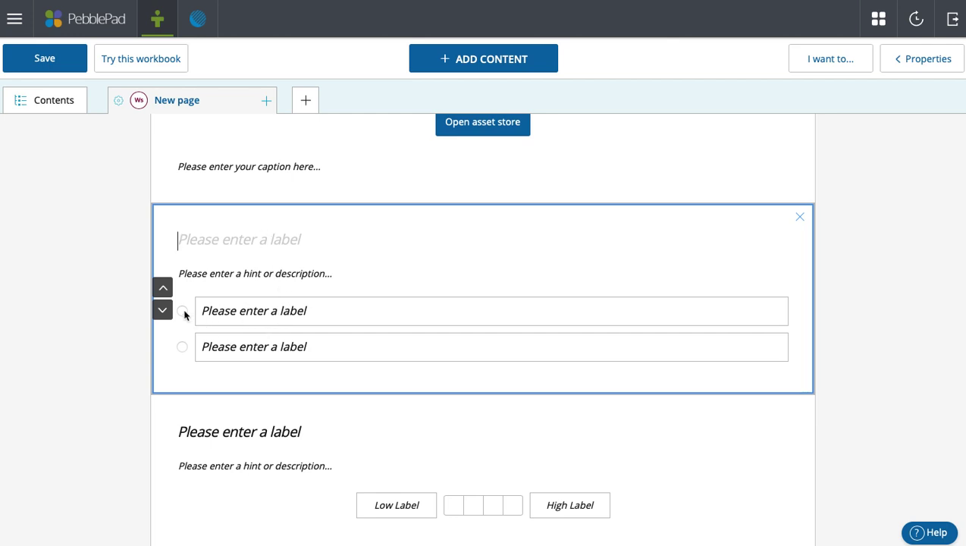
{"action": "scroll", "coordinate": [185, 316], "scroll_direction": "down", "scroll_amount": 1}
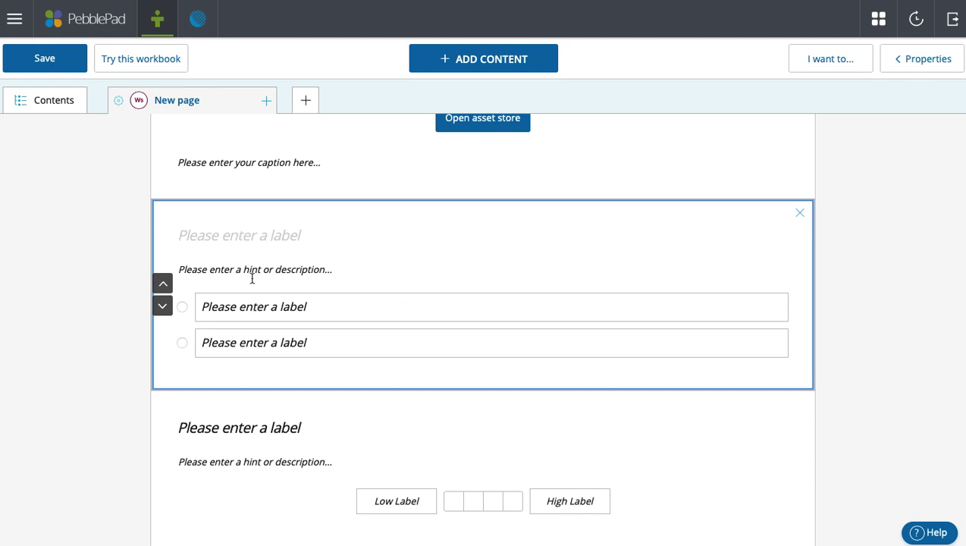
{"action": "type", "text": "Favorite "}
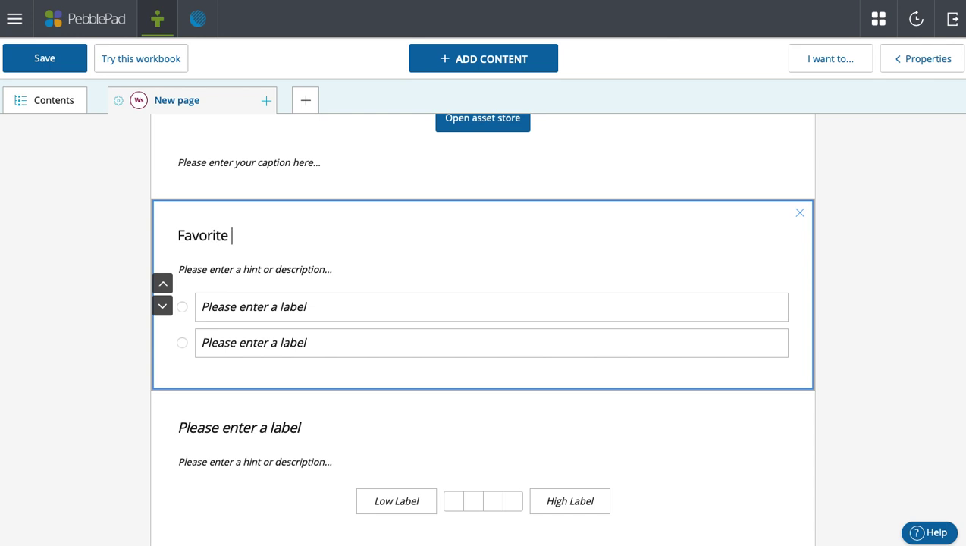
{"action": "type", "text": "Ice Cream"}
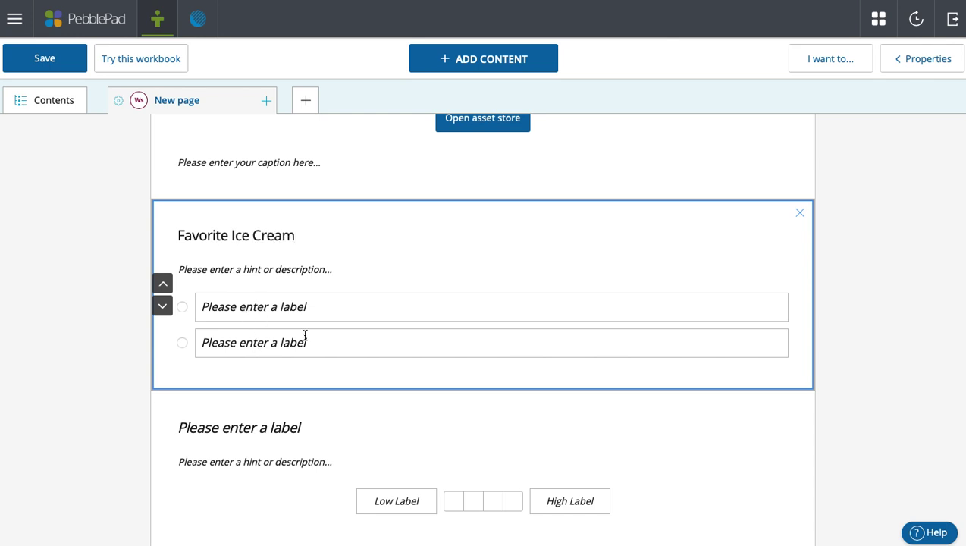
{"action": "scroll", "coordinate": [304, 335], "scroll_direction": "down", "scroll_amount": 2}
{"action": "scroll", "coordinate": [305, 335], "scroll_direction": "up", "scroll_amount": 1}
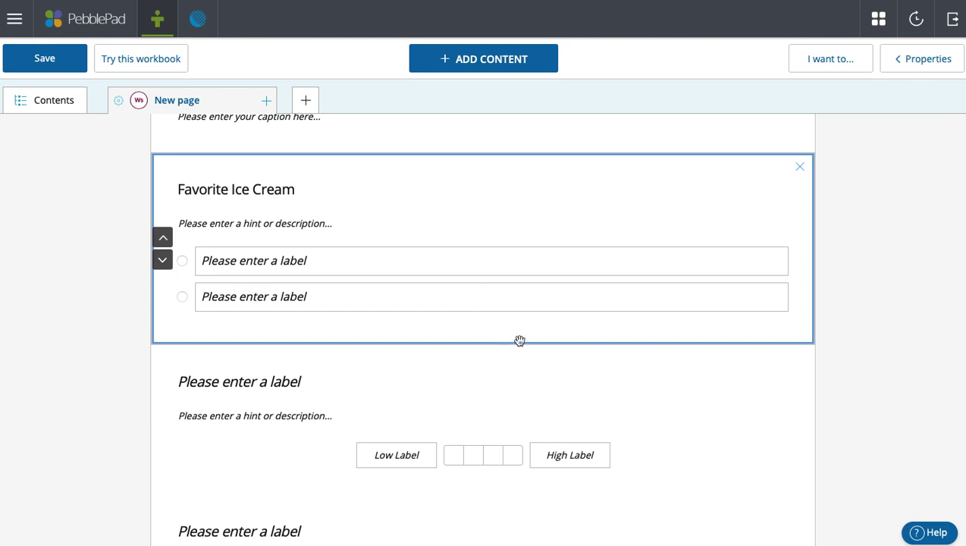
{"action": "scroll", "coordinate": [435, 299], "scroll_direction": "down", "scroll_amount": 2}
- Give the Likert block high label 10, low label 1 and the title 'Like Ice Cream'
{"action": "left_click", "coordinate": [416, 266]}
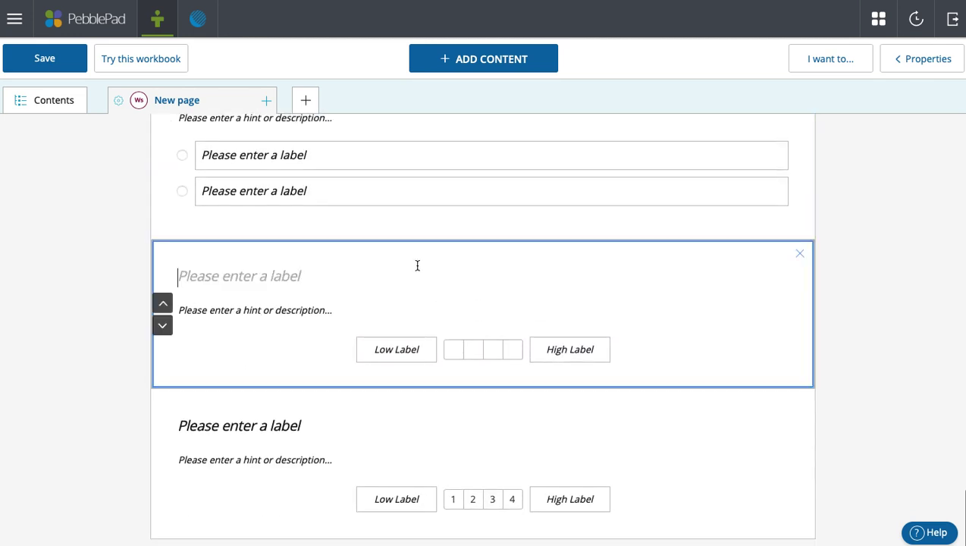
{"action": "left_click", "coordinate": [570, 351]}
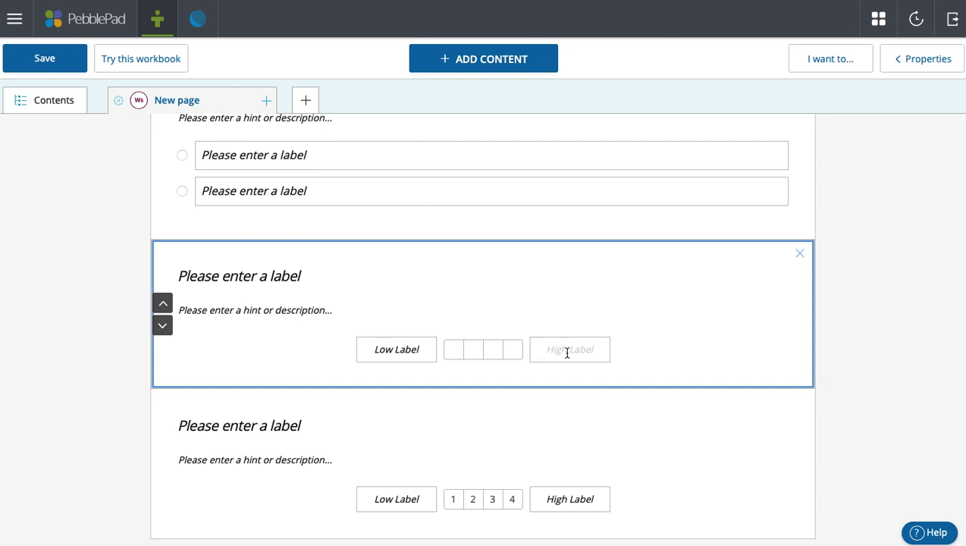
{"action": "type", "text": "10"}
{"action": "left_click", "coordinate": [405, 349]}
{"action": "type", "text": "1"}
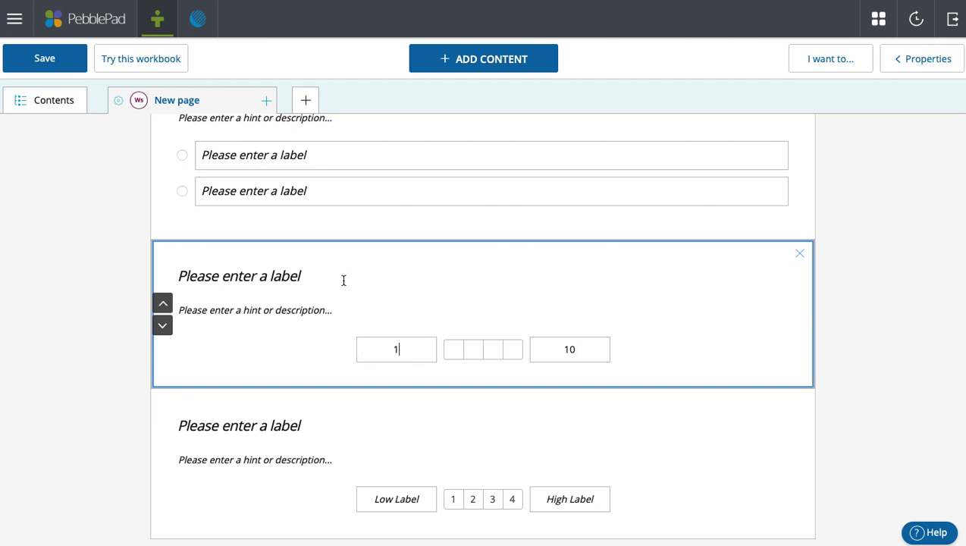
{"action": "left_click", "coordinate": [301, 276]}
{"action": "type", "text": "Like"}
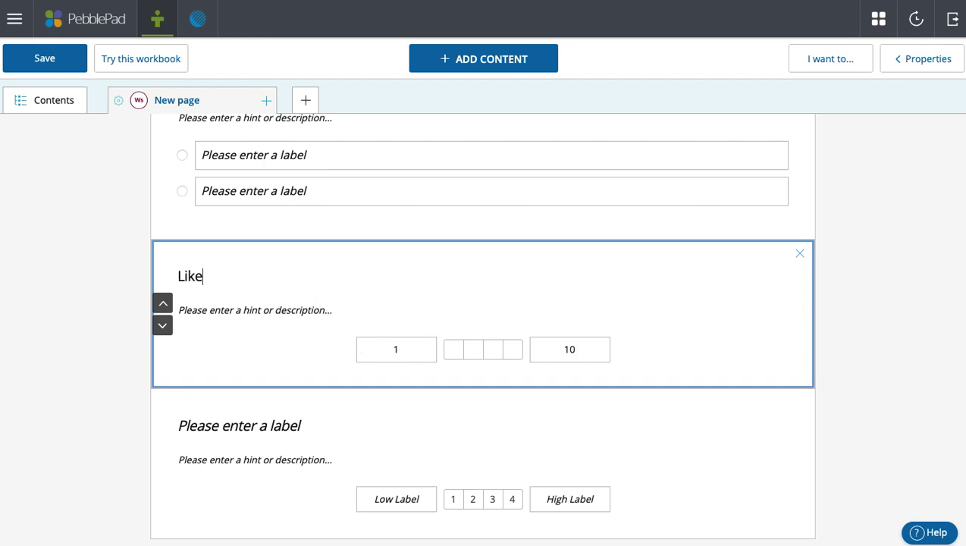
{"action": "type", "text": " Ice Cream"}
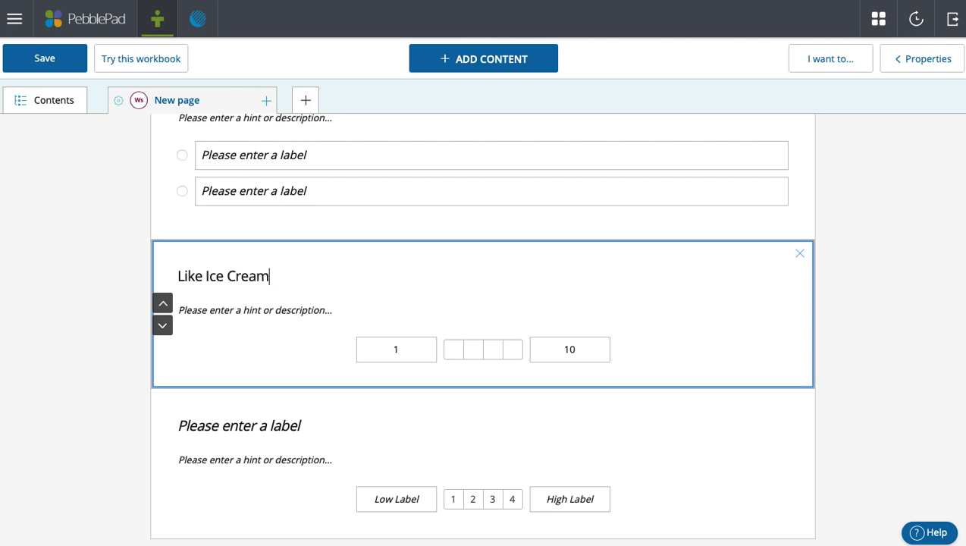
{"action": "left_click", "coordinate": [928, 69]}
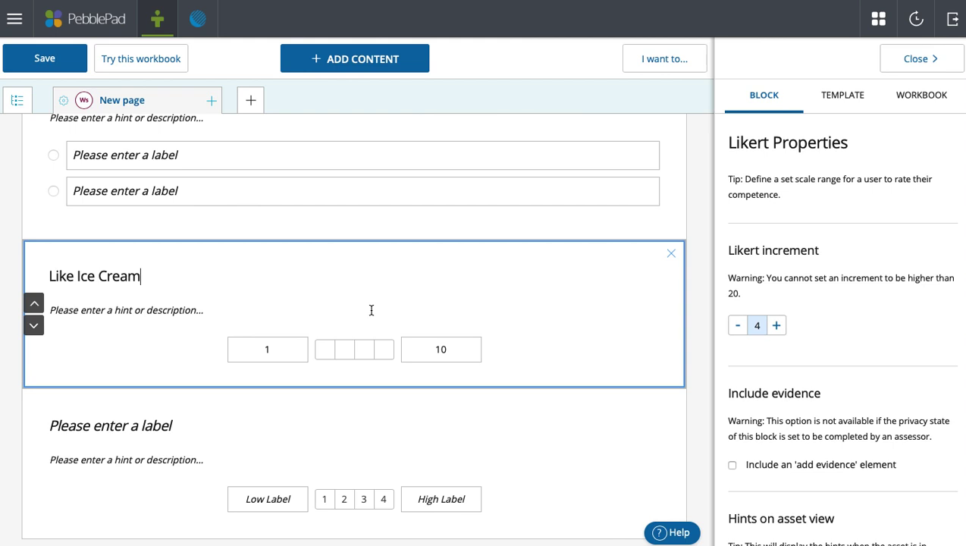
- Set the Like Ice Cream Likert increment to 10, then select the Numeric block
{"action": "left_click", "coordinate": [776, 326]}
{"action": "left_click", "coordinate": [776, 326]}
{"action": "left_click", "coordinate": [776, 325]}
{"action": "left_click", "coordinate": [776, 325]}
{"action": "left_click", "coordinate": [776, 326]}
{"action": "left_click", "coordinate": [776, 325]}
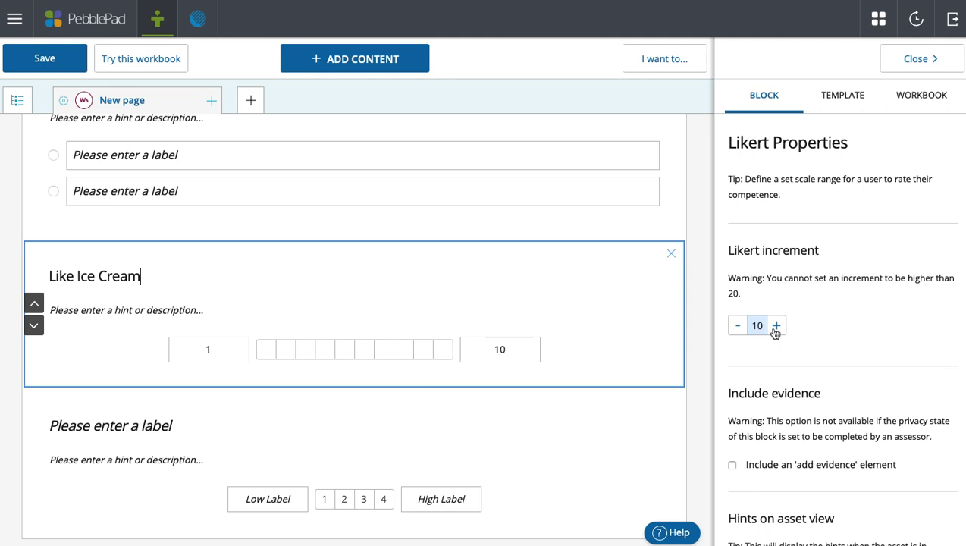
{"action": "left_click", "coordinate": [776, 325]}
{"action": "left_click", "coordinate": [737, 326]}
{"action": "left_click", "coordinate": [127, 430]}
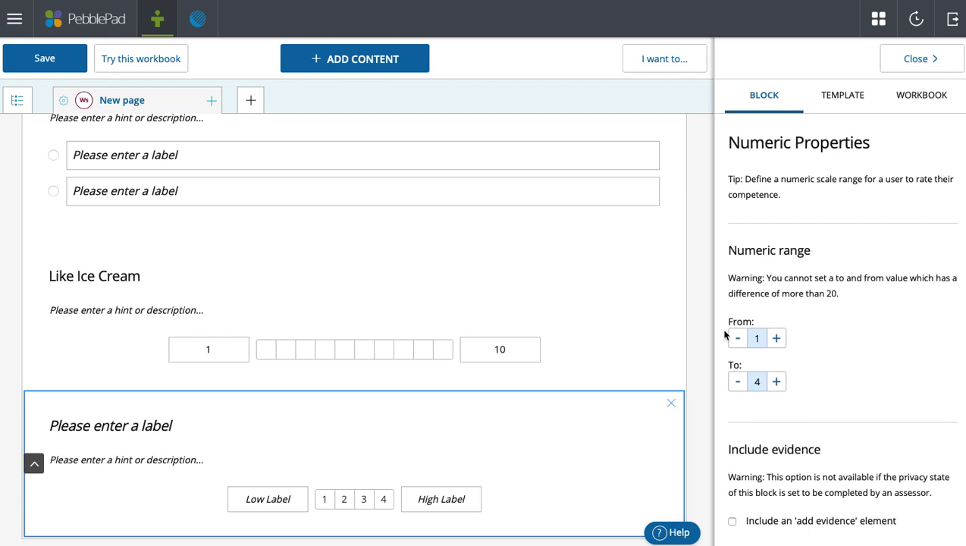
- Adjust the Numeric block's range to run from 1 to 10
{"action": "left_click", "coordinate": [775, 338]}
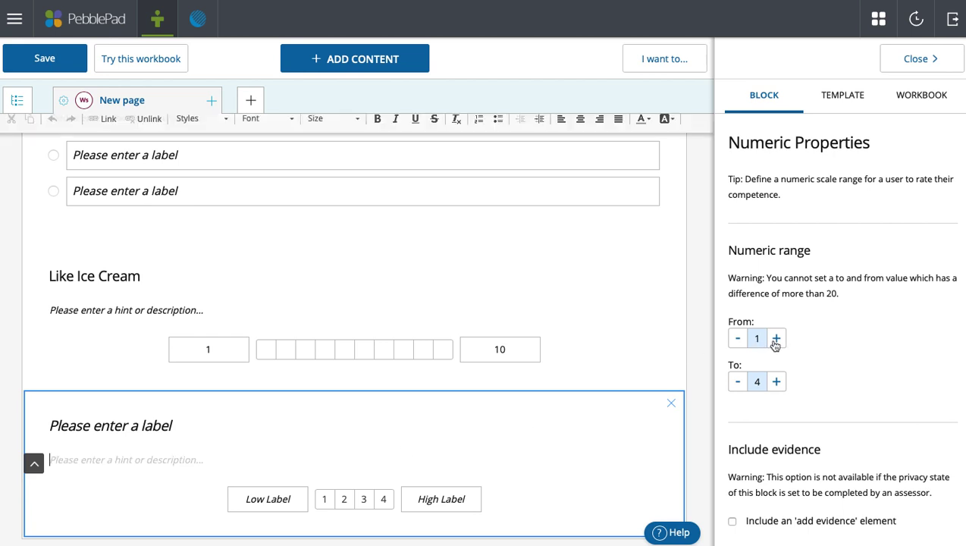
{"action": "left_click", "coordinate": [776, 381]}
{"action": "left_click", "coordinate": [776, 382]}
{"action": "left_click", "coordinate": [742, 341]}
{"action": "left_click", "coordinate": [774, 383]}
{"action": "left_click", "coordinate": [774, 383]}
{"action": "left_click", "coordinate": [774, 383]}
{"action": "left_click", "coordinate": [774, 383]}
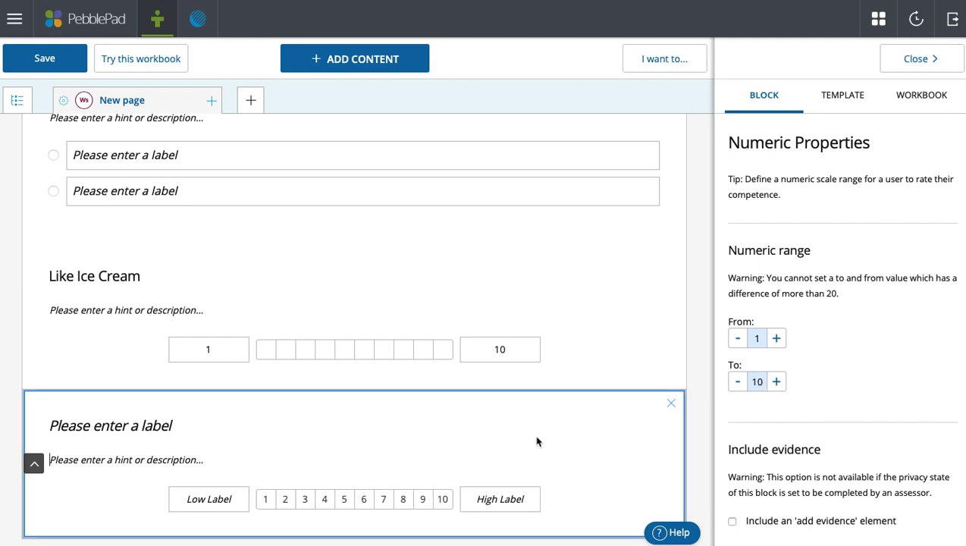
{"action": "left_click", "coordinate": [490, 276]}
{"action": "left_click", "coordinate": [401, 436]}
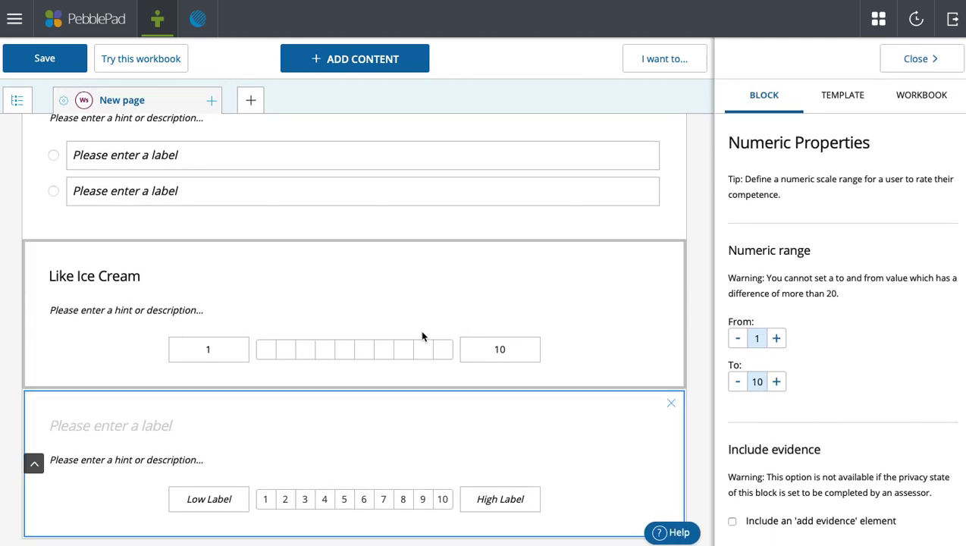
{"action": "left_click", "coordinate": [428, 286]}
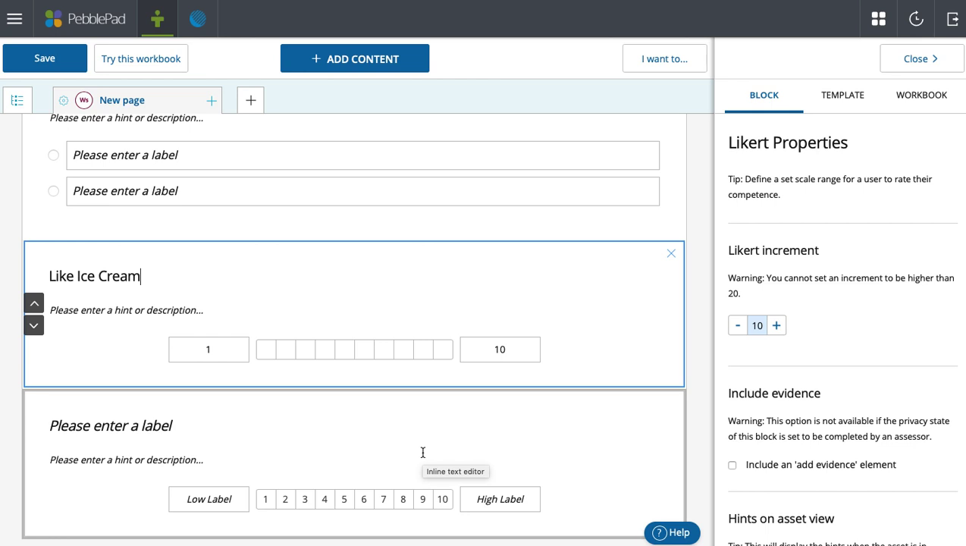
{"action": "left_click", "coordinate": [423, 453]}
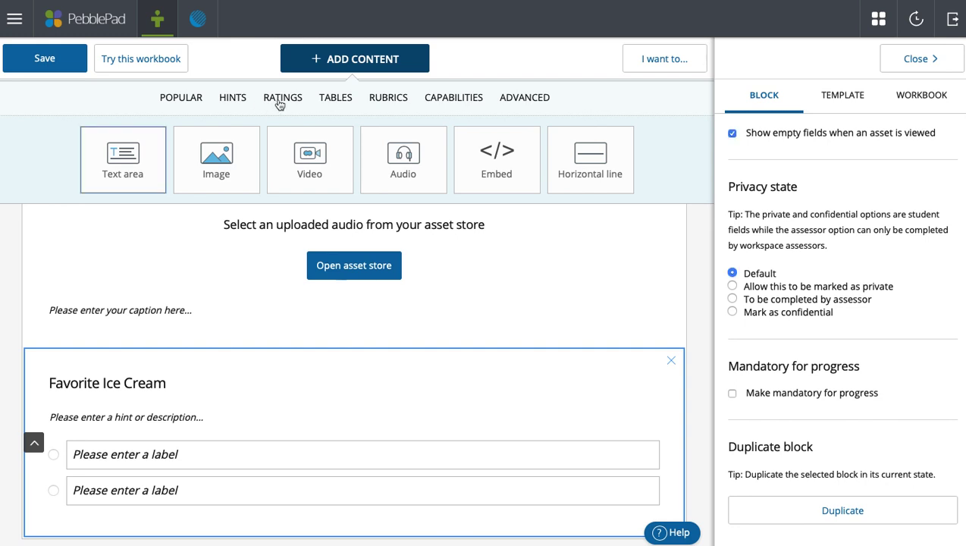
- Switch the content block choices from Ratings to the Capabilities list
{"action": "left_click", "coordinate": [277, 100]}
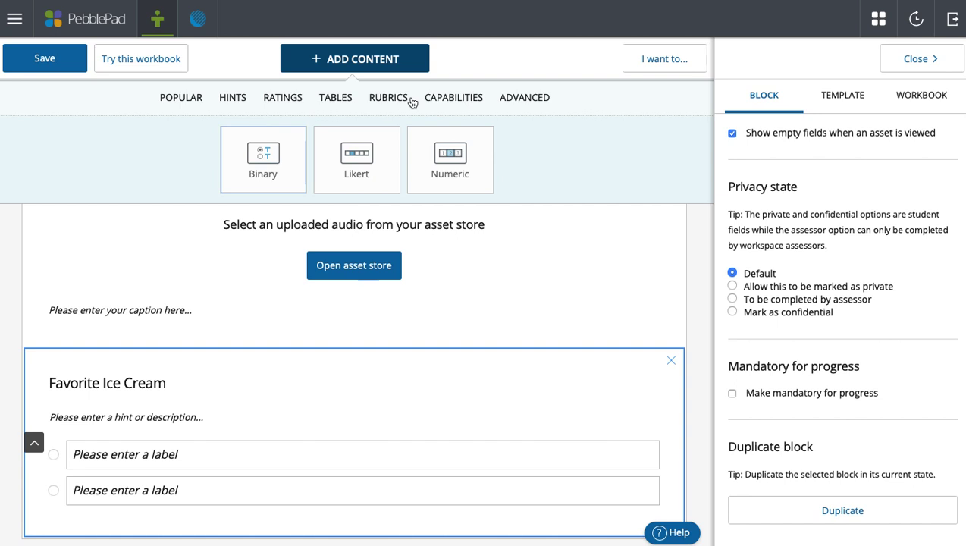
{"action": "left_click", "coordinate": [439, 103]}
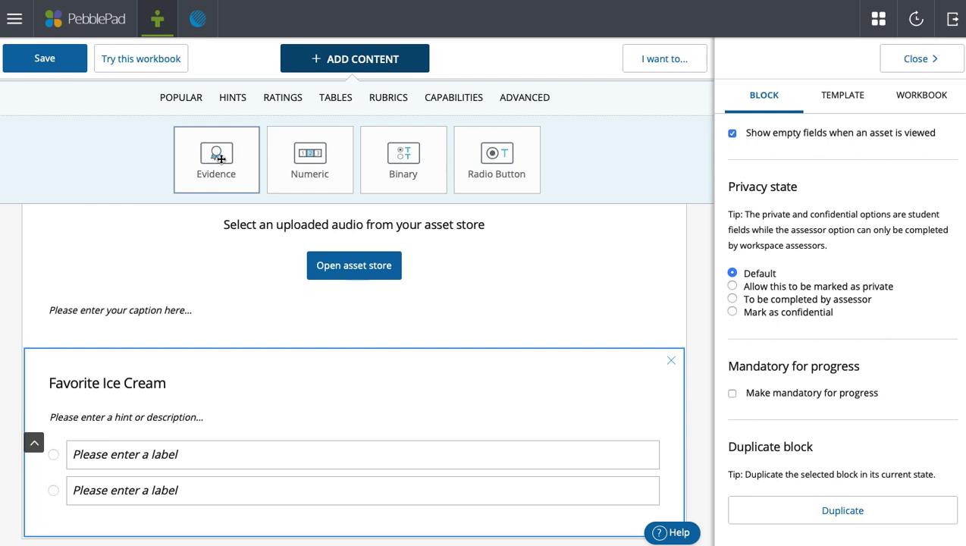
- Drop an Evidence block below Favorite Ice Cream and title it 'Demonstrate Experience'
{"action": "left_click_drag", "start_coordinate": [219, 158], "coordinate": [427, 340]}
{"action": "left_click", "coordinate": [206, 404]}
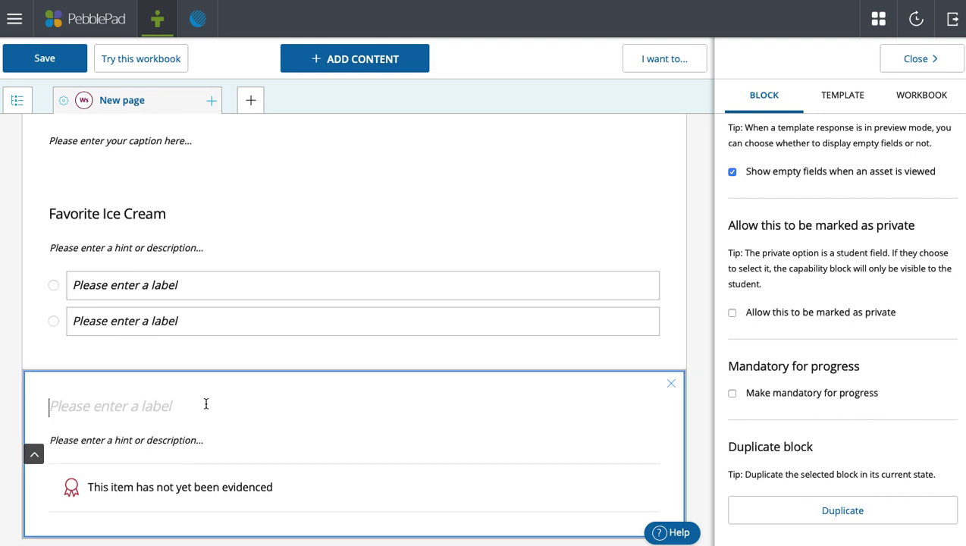
{"action": "type", "text": "Deoj"}
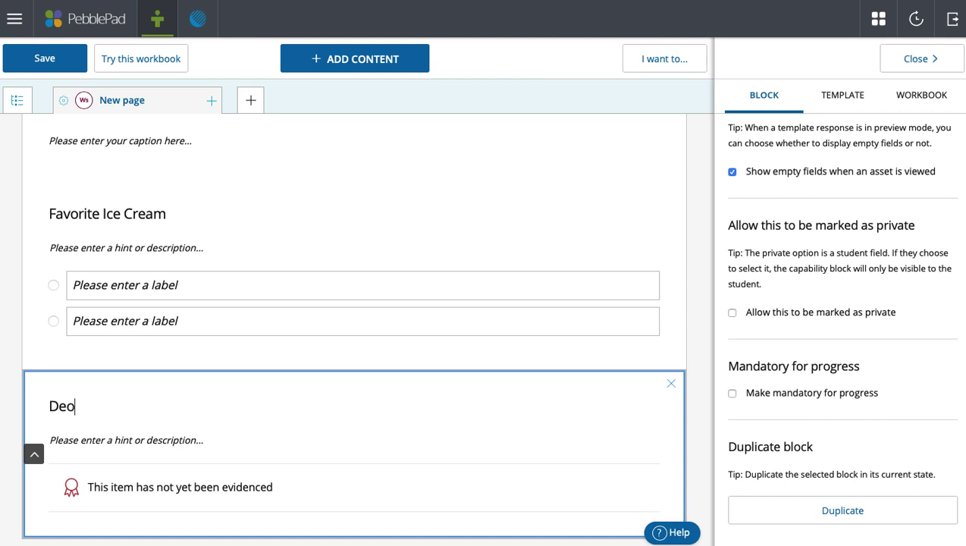
{"action": "key", "text": "BackSpace"}
{"action": "key", "text": "BackSpace"}
{"action": "type", "text": "monstrate"}
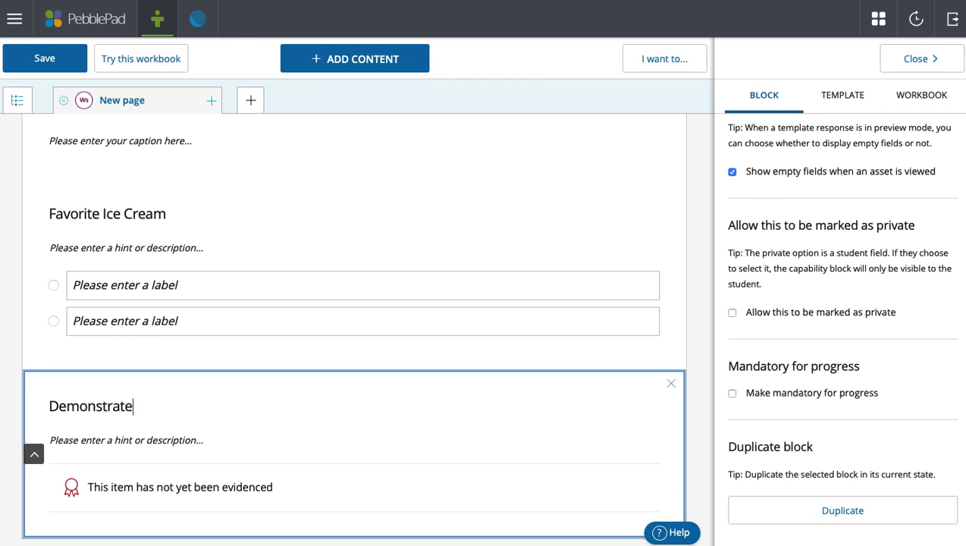
{"action": "type", "text": " Experience"}
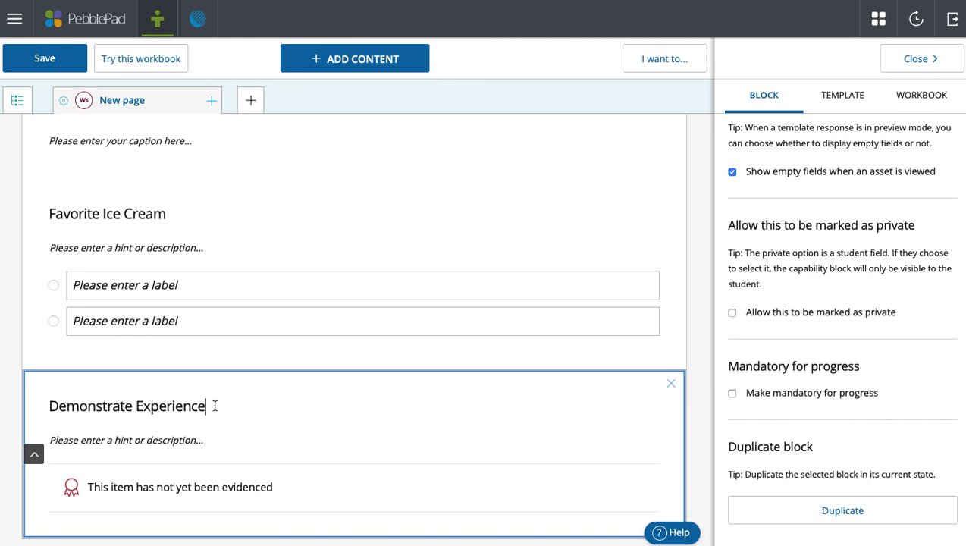
{"action": "left_click_drag", "start_coordinate": [216, 406], "coordinate": [10, 407]}
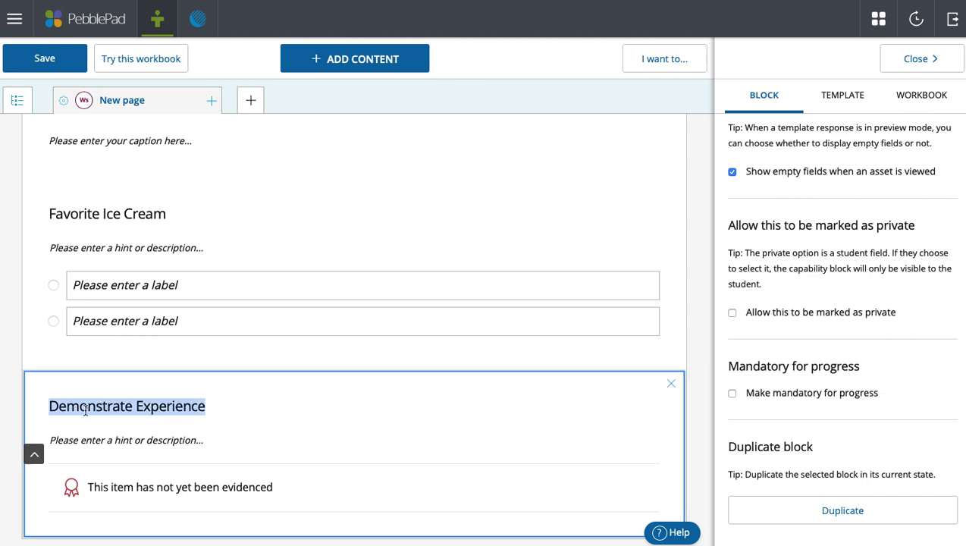
{"action": "left_click", "coordinate": [209, 407]}
{"action": "left_click", "coordinate": [171, 441]}
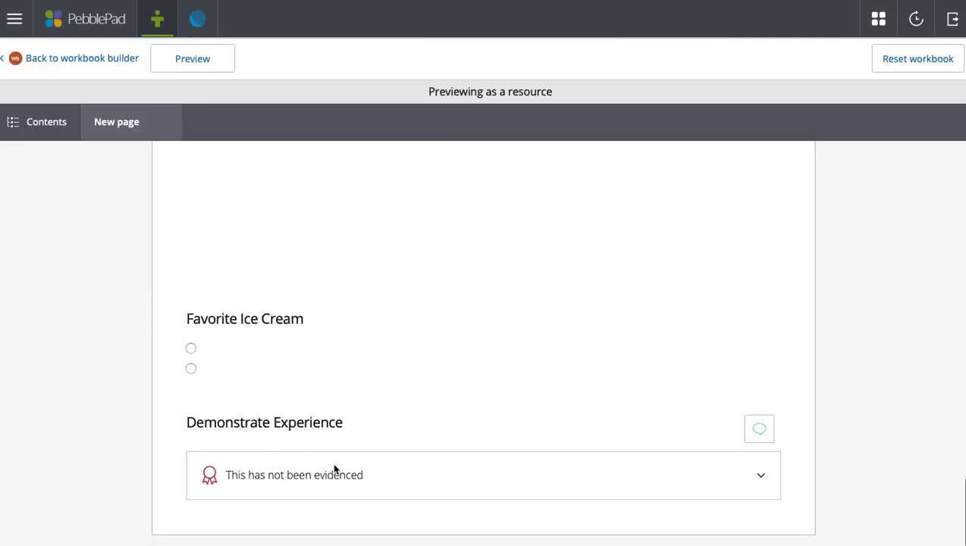
- In the preview, expand the evidence section, focus the justification box and launch the asset picker
{"action": "left_click", "coordinate": [761, 479]}
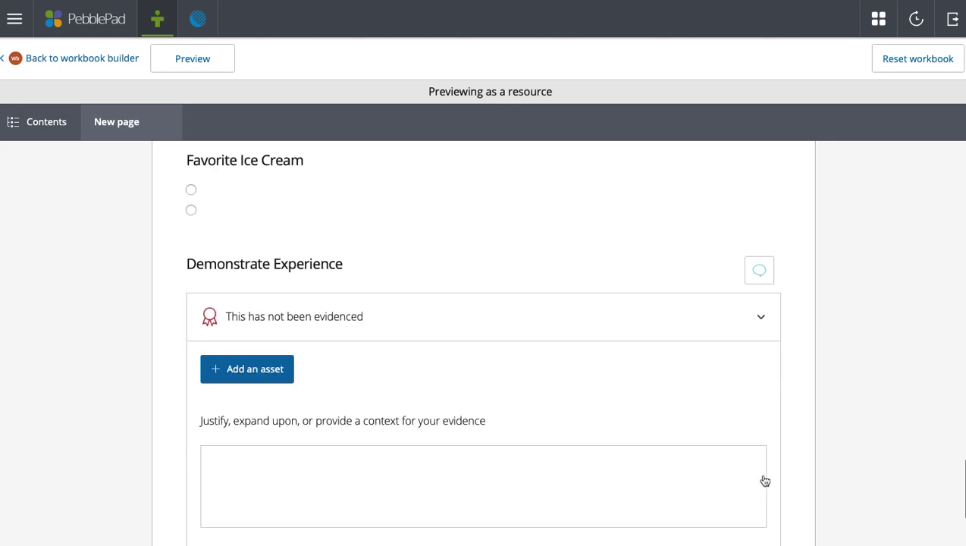
{"action": "scroll", "coordinate": [487, 440], "scroll_direction": "down", "scroll_amount": 2}
{"action": "left_click", "coordinate": [321, 397]}
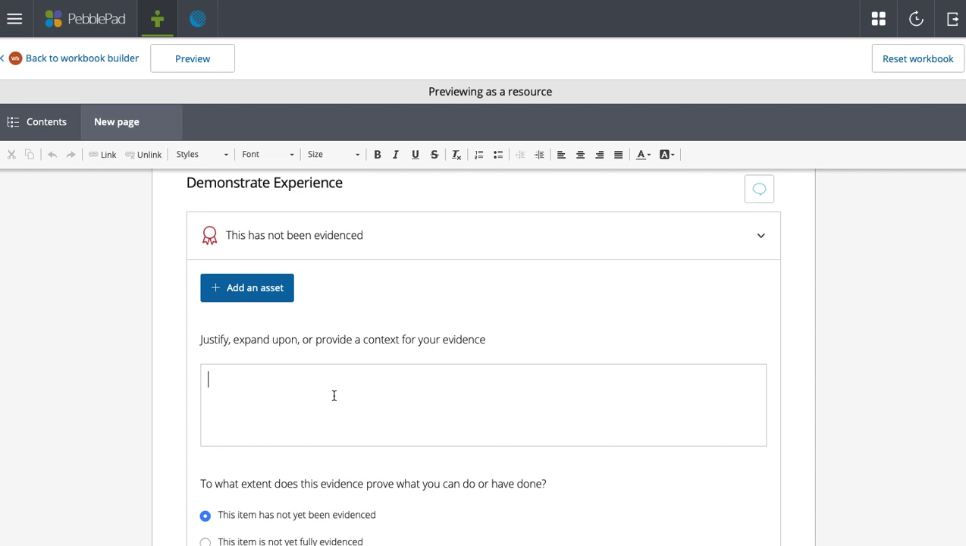
{"action": "left_click", "coordinate": [262, 295]}
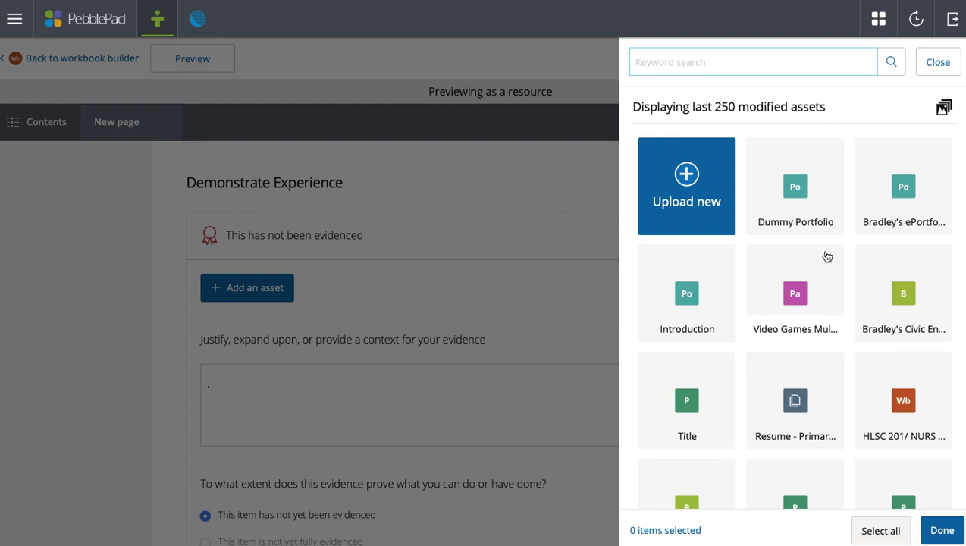
- Close the asset store without choosing an asset and click into the justification box
{"action": "scroll", "coordinate": [849, 283], "scroll_direction": "down", "scroll_amount": 1}
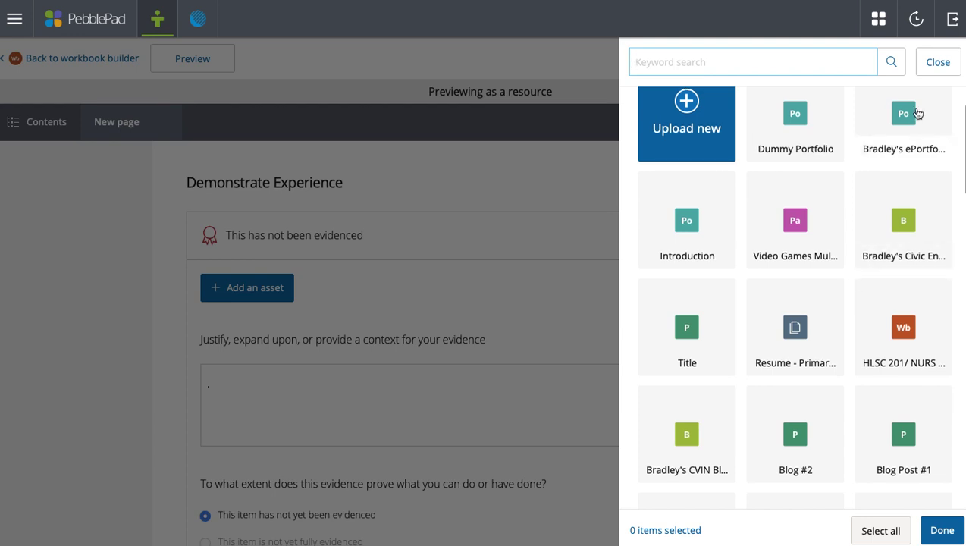
{"action": "left_click", "coordinate": [937, 62]}
{"action": "scroll", "coordinate": [773, 243], "scroll_direction": "down", "scroll_amount": 3}
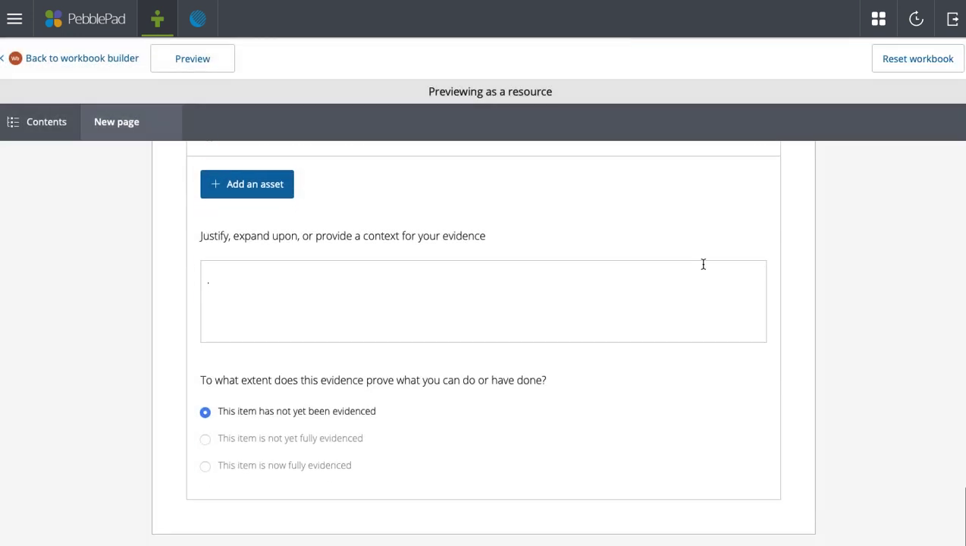
{"action": "left_click", "coordinate": [406, 284]}
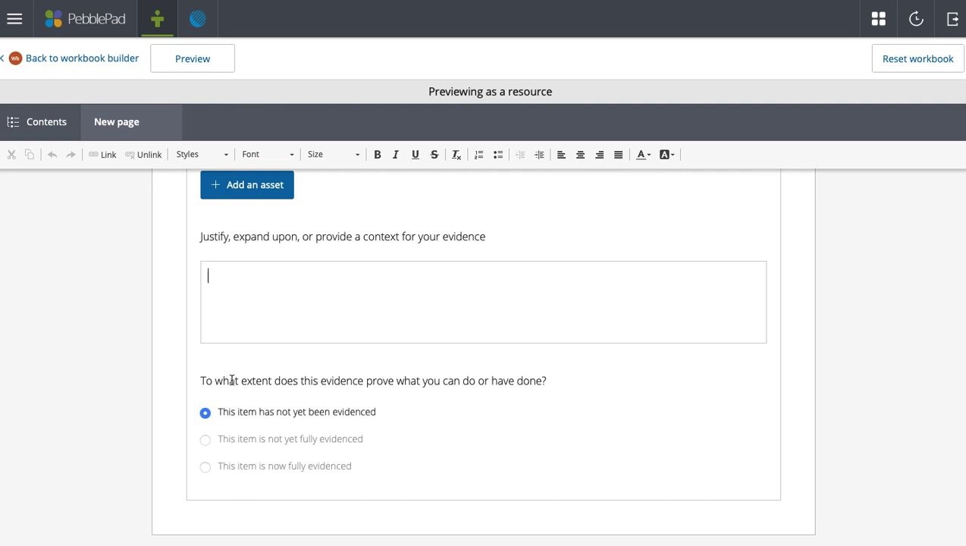
- Attach the Resume asset as evidence and mark the item as now fully evidenced
{"action": "left_click", "coordinate": [250, 188]}
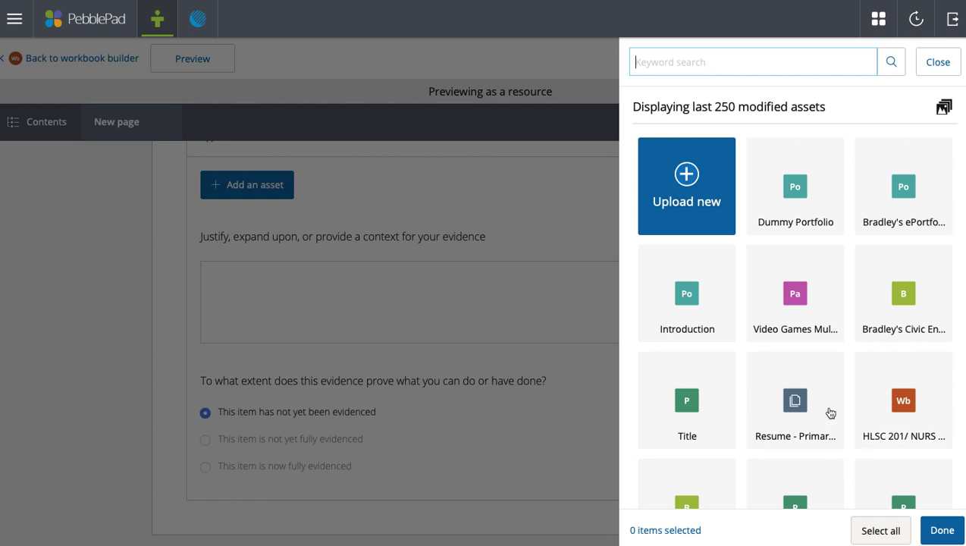
{"action": "left_click", "coordinate": [808, 417]}
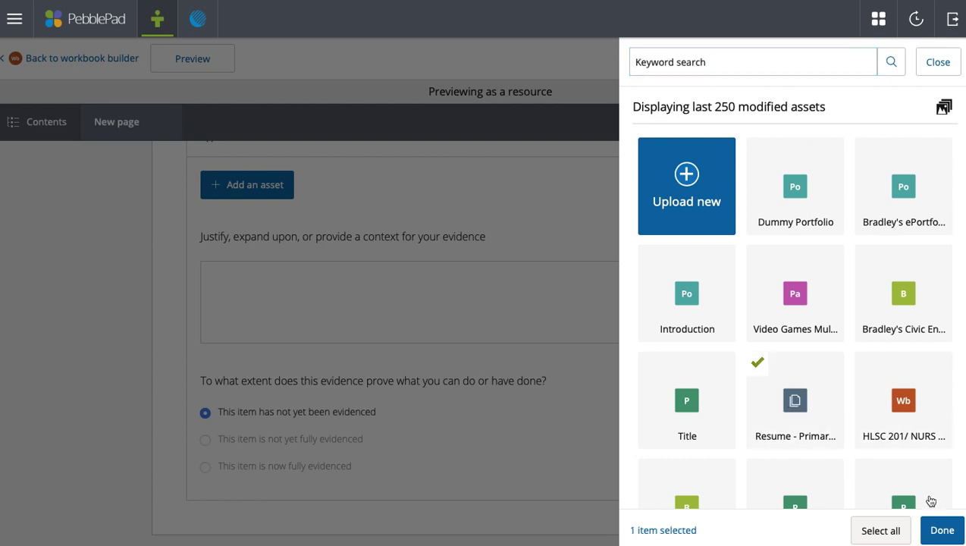
{"action": "left_click", "coordinate": [942, 530]}
{"action": "scroll", "coordinate": [561, 379], "scroll_direction": "down", "scroll_amount": 2}
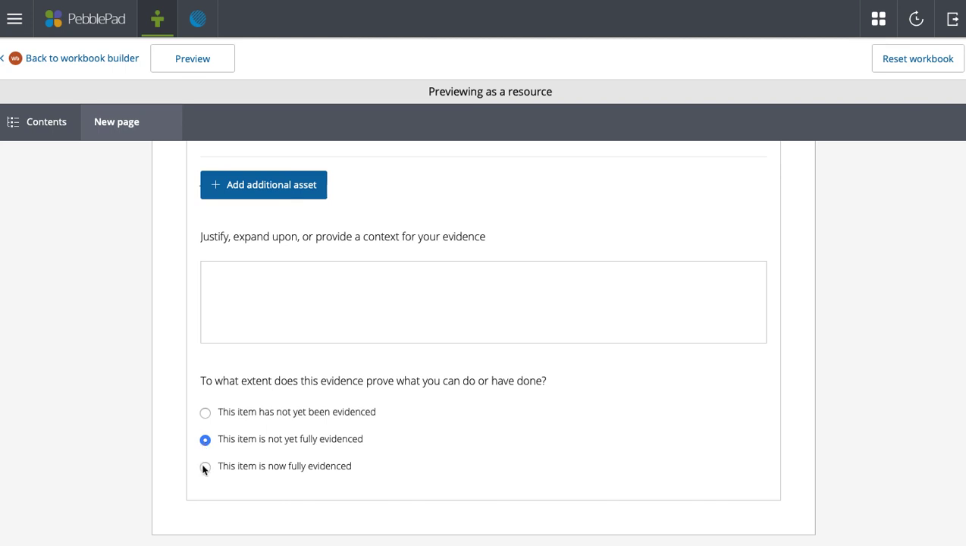
{"action": "left_click", "coordinate": [205, 465]}
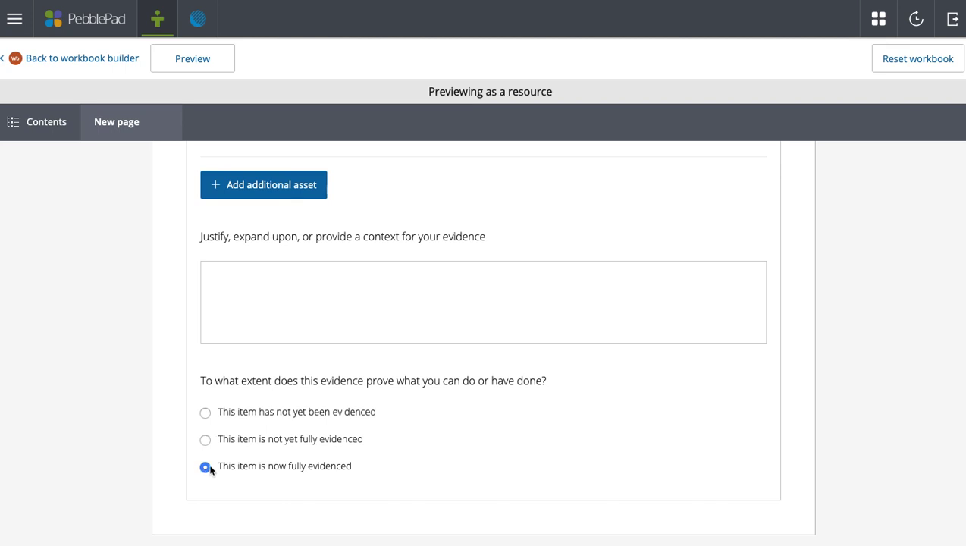